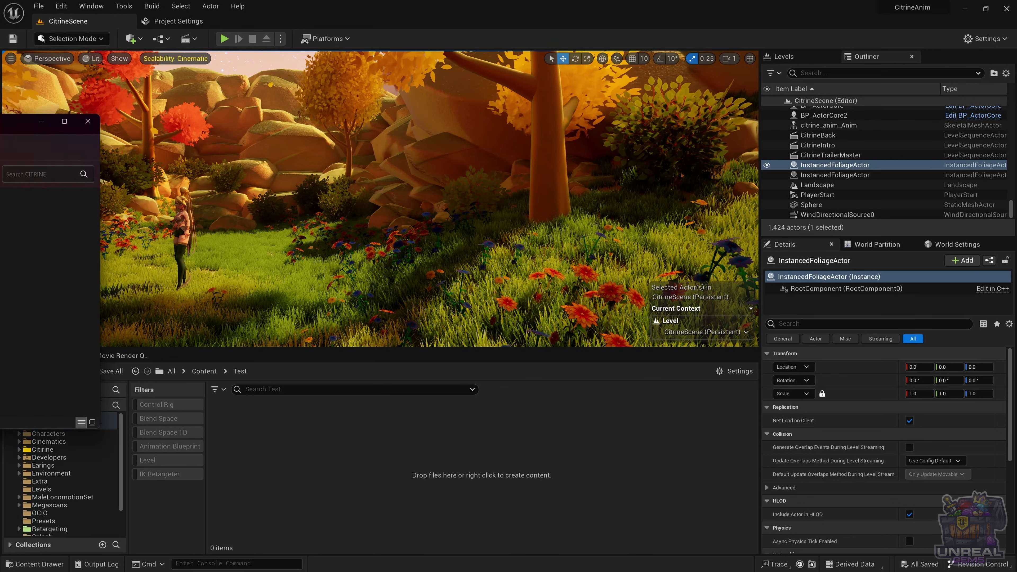
Drag Citrine_tris_Tposed.fbx from the CITRINE Explorer window into the Content Browser's Test folder.
{"action": "left_click_drag", "start_coordinate": [0, 134], "coordinate": [356, 119]}
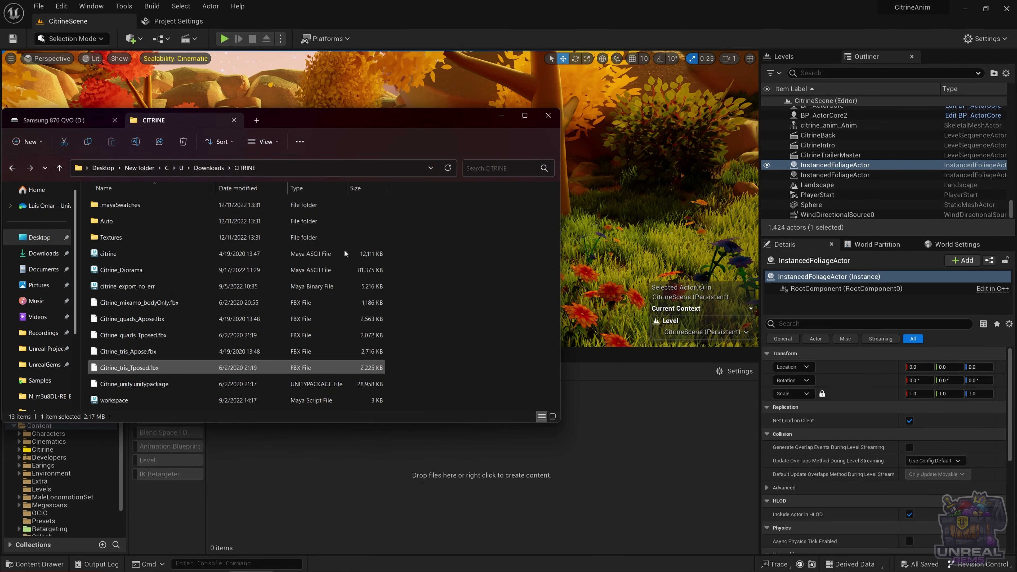
{"action": "left_click_drag", "start_coordinate": [130, 370], "coordinate": [381, 464]}
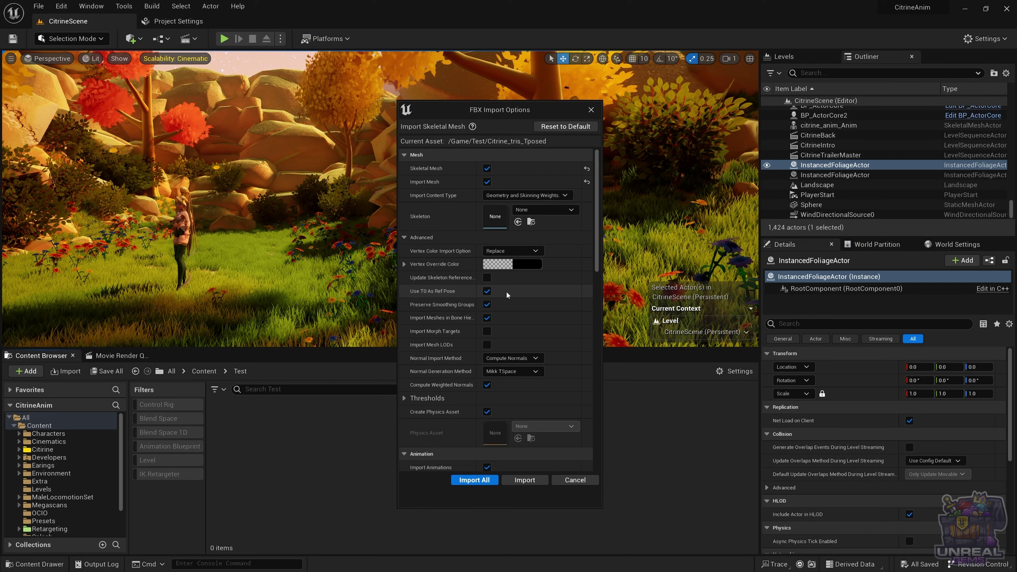
{"action": "scroll", "coordinate": [436, 321], "scroll_direction": "down", "scroll_amount": 2}
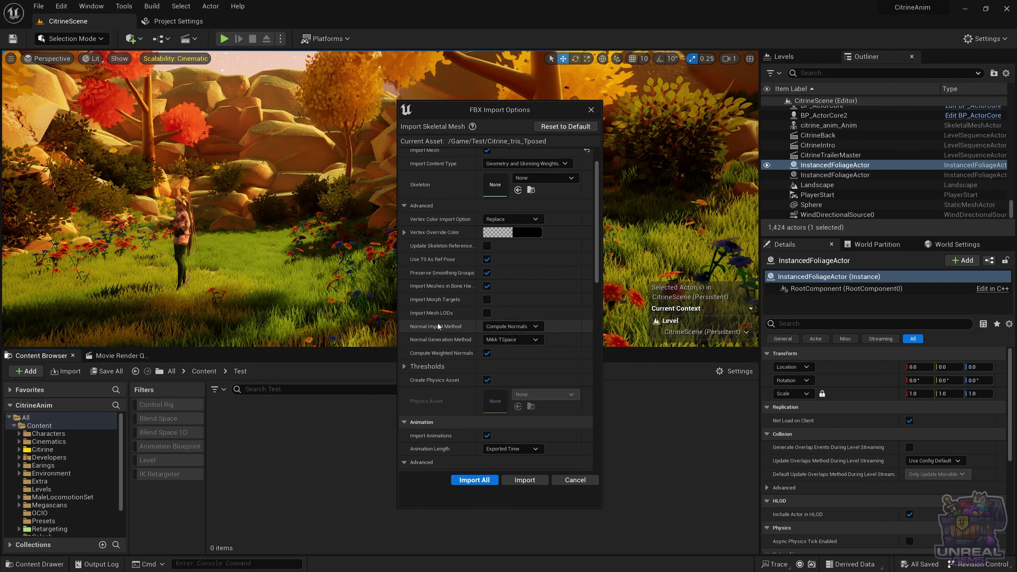
{"action": "scroll", "coordinate": [436, 338], "scroll_direction": "down", "scroll_amount": 4}
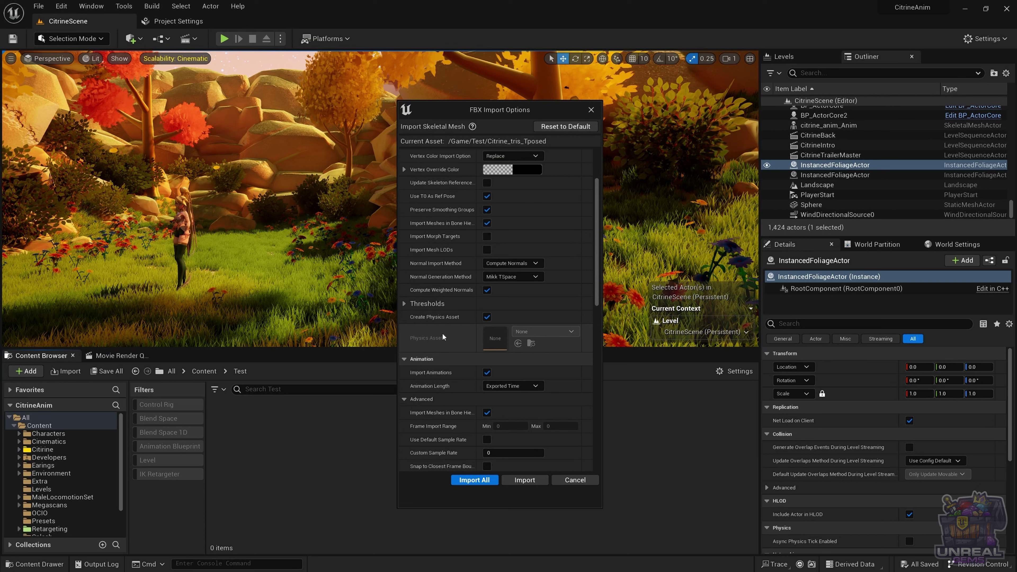
{"action": "scroll", "coordinate": [442, 332], "scroll_direction": "down", "scroll_amount": 6}
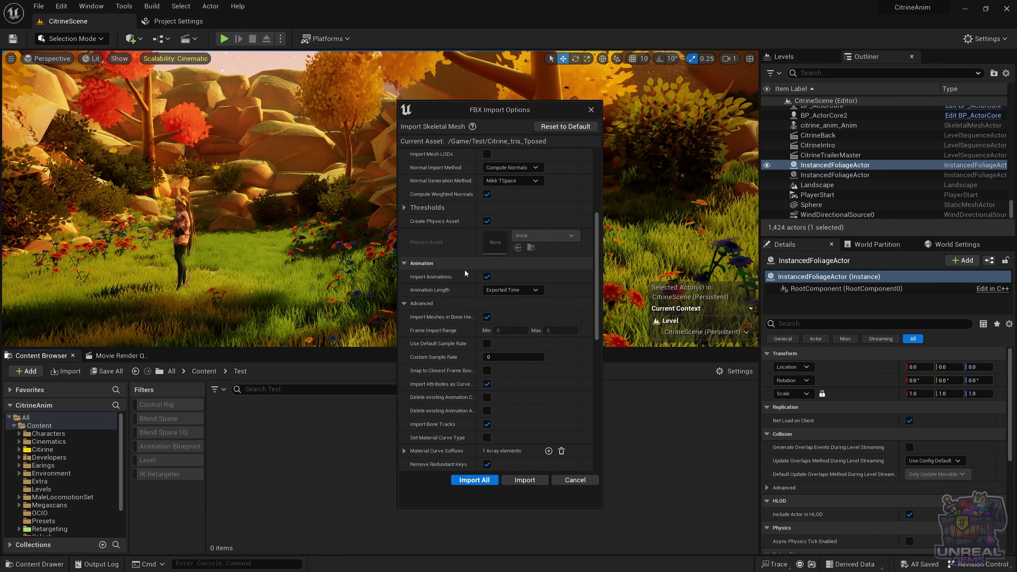
{"action": "scroll", "coordinate": [463, 269], "scroll_direction": "down", "scroll_amount": 5}
{"action": "scroll", "coordinate": [466, 318], "scroll_direction": "down", "scroll_amount": 9}
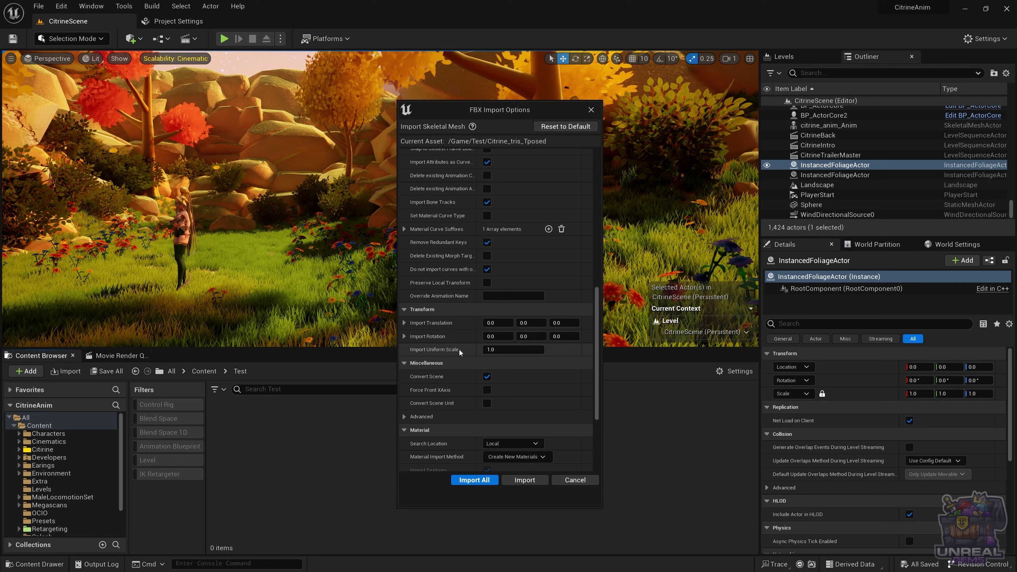
{"action": "scroll", "coordinate": [437, 336], "scroll_direction": "down", "scroll_amount": 1}
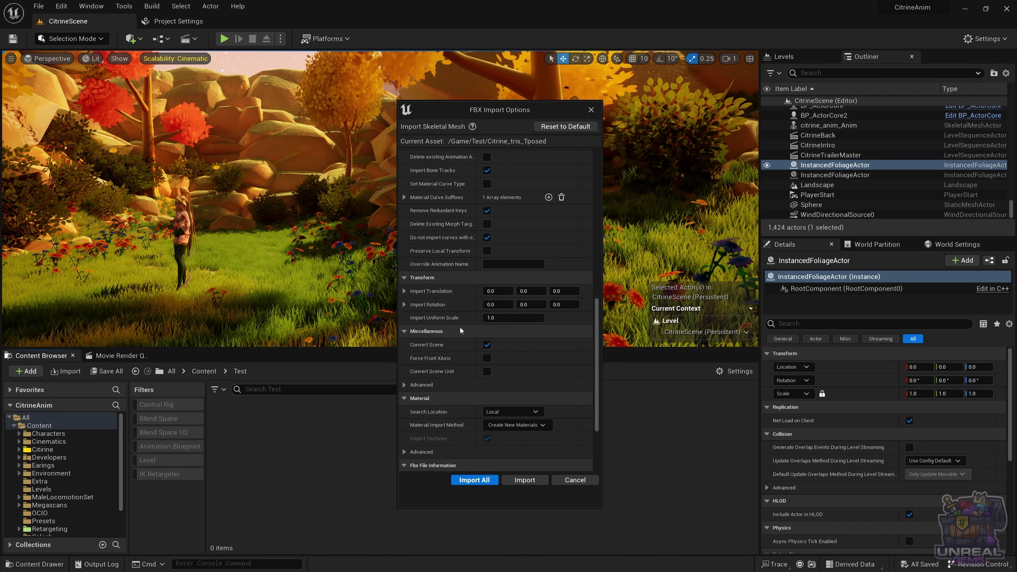
{"action": "scroll", "coordinate": [448, 347], "scroll_direction": "down", "scroll_amount": 2}
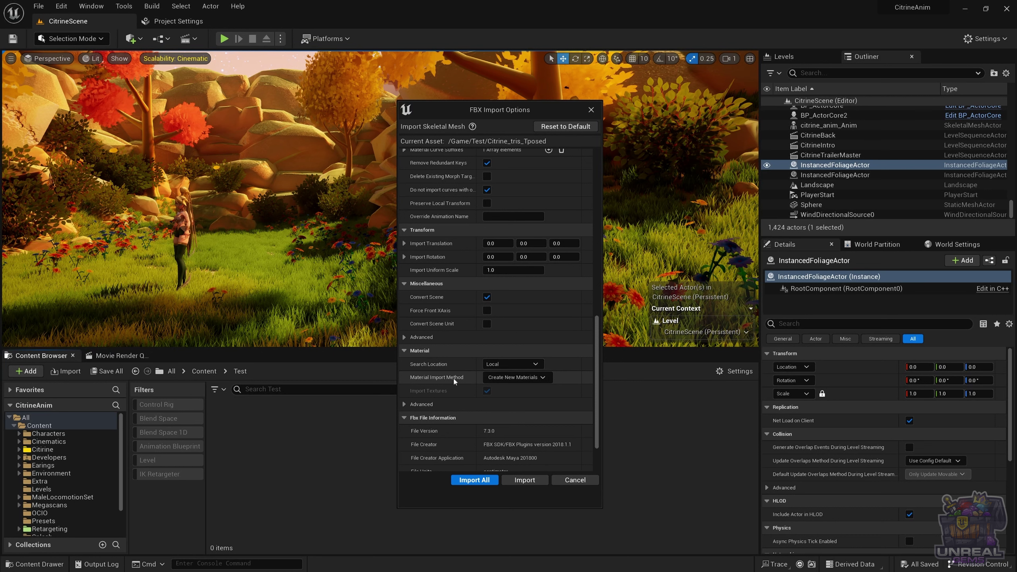
{"action": "scroll", "coordinate": [453, 376], "scroll_direction": "down", "scroll_amount": 2}
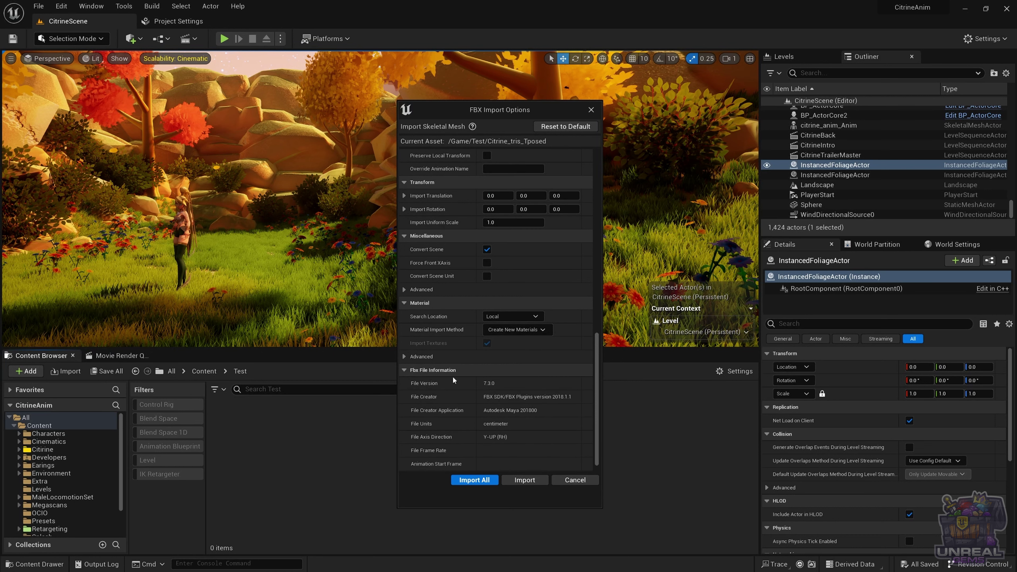
Import All for Citrine_tris_Tposed, producing 11 assets including its skeletal mesh, animation and seven materials.
{"action": "left_click", "coordinate": [475, 480]}
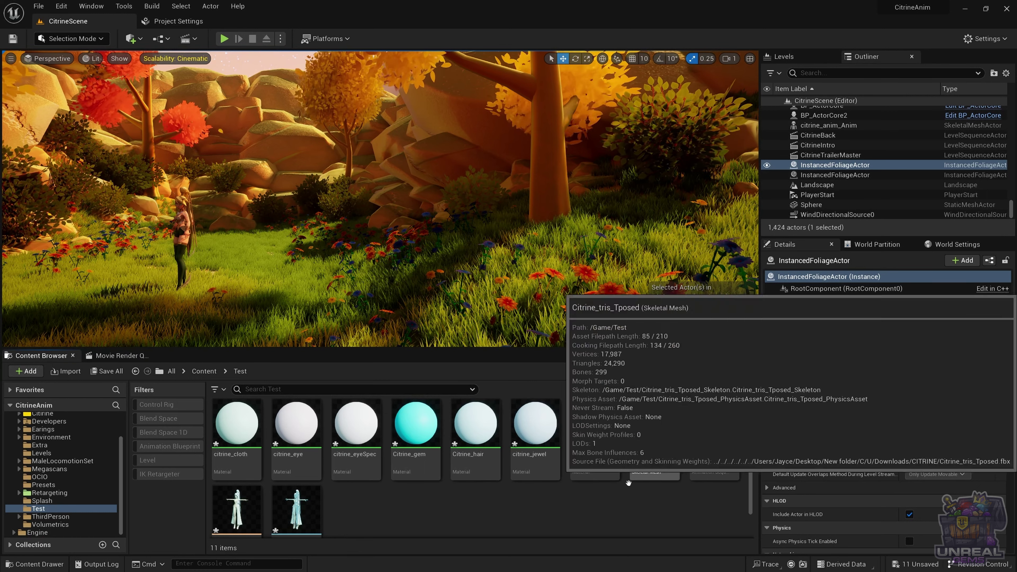
{"action": "scroll", "coordinate": [597, 486], "scroll_direction": "down", "scroll_amount": 1}
{"action": "scroll", "coordinate": [483, 490], "scroll_direction": "up", "scroll_amount": 1}
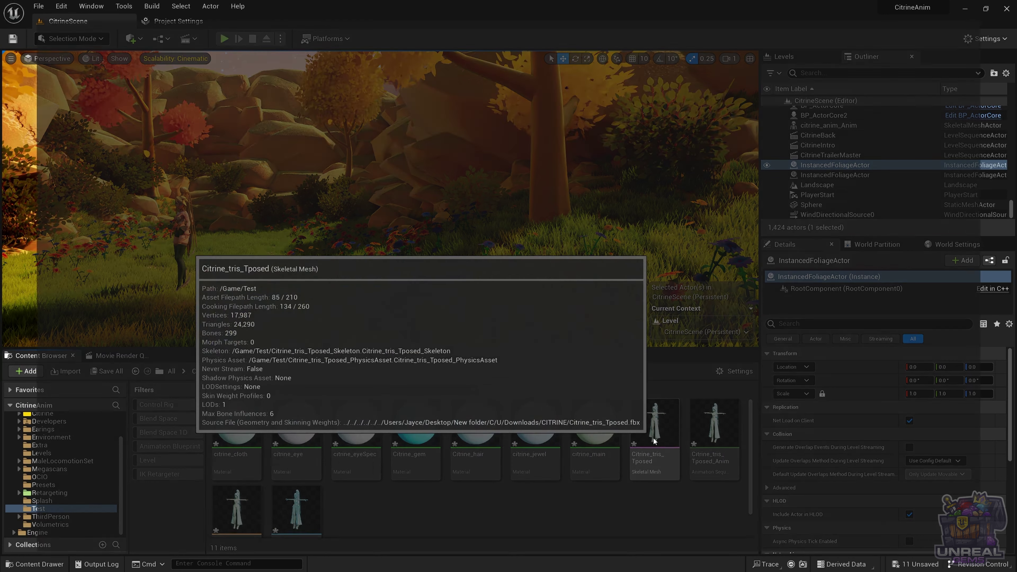
Open Citrine_tris_Tposed, orbit its preview, view the Skeleton Tree, then switch to Citrine_tris_Tposed_Skeleton.
{"action": "double_click", "coordinate": [651, 437]}
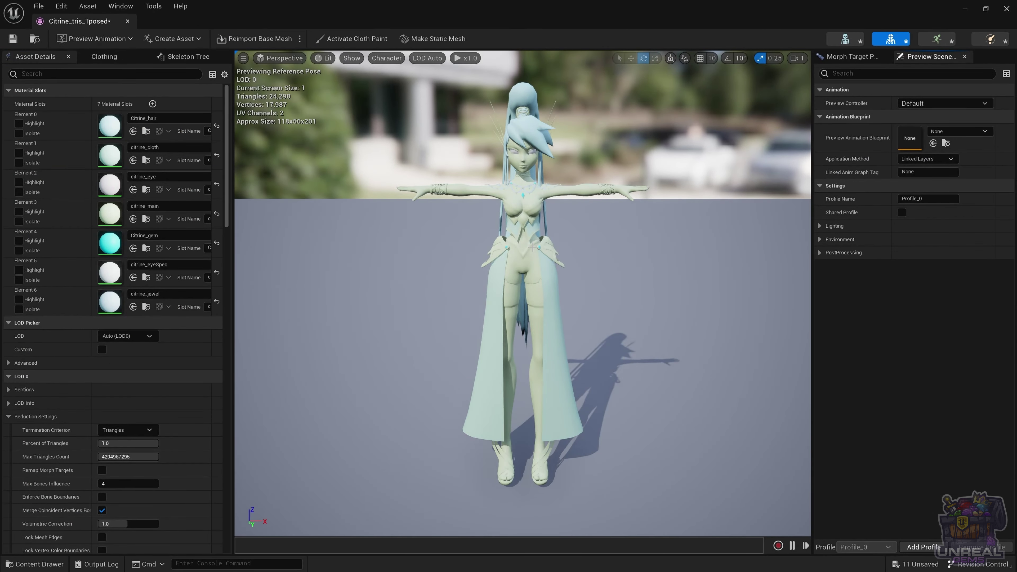
{"action": "mouse_move", "coordinate": [653, 233]}
{"action": "left_mouse_down"}
{"action": "mouse_move", "coordinate": [705, 235]}
{"action": "mouse_move", "coordinate": [638, 233]}
{"action": "left_mouse_up"}
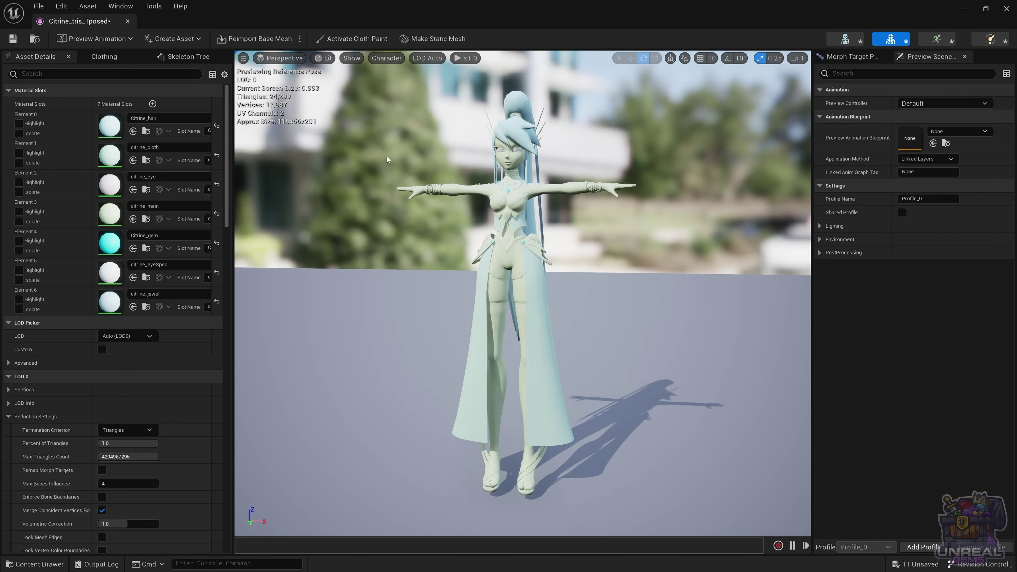
{"action": "left_click", "coordinate": [197, 58]}
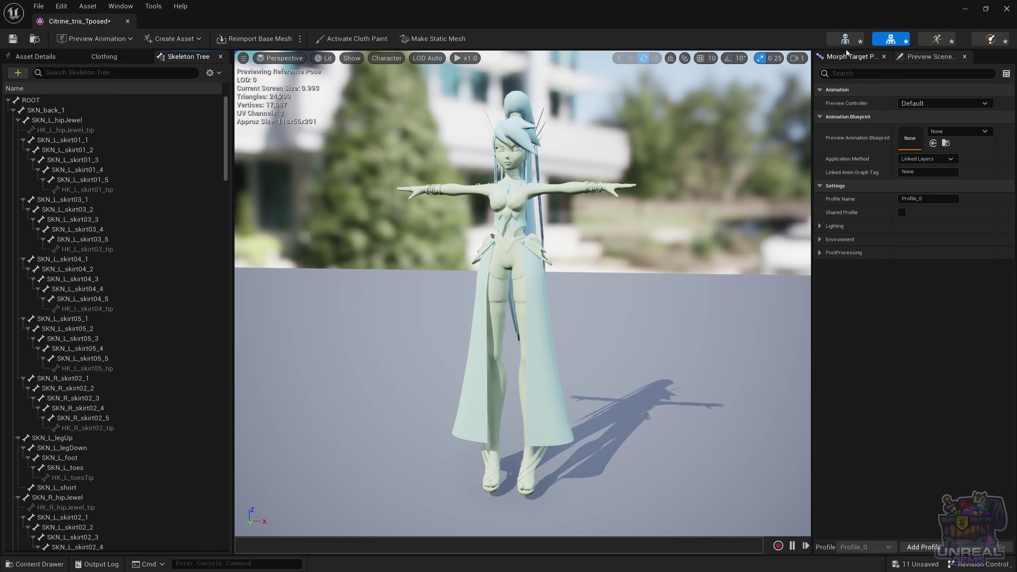
{"action": "left_click", "coordinate": [845, 38]}
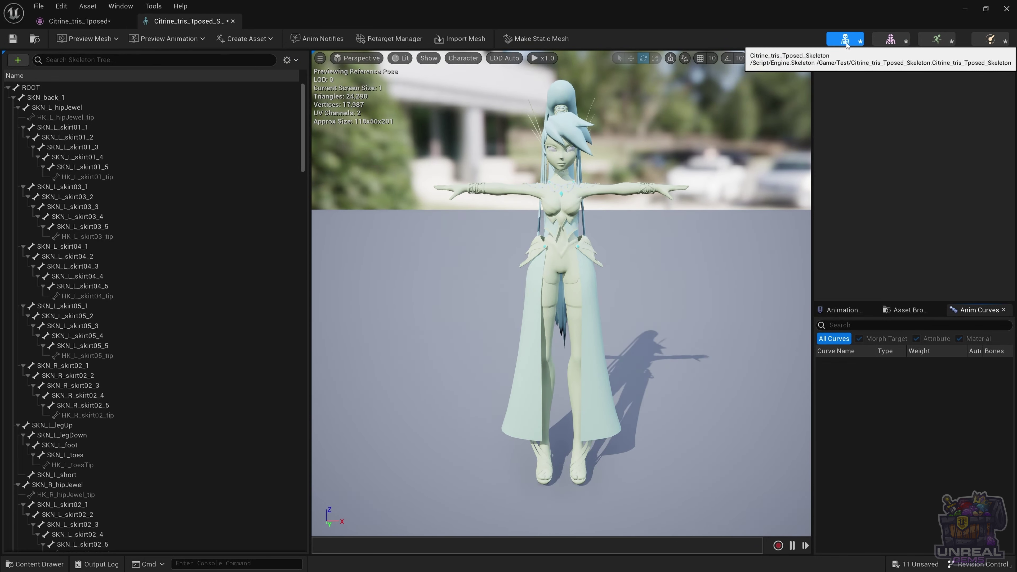
Check the mesh's material slots and the skeleton's animation notifies, then open Citrine_tris_Tposed_PhysicsAsset.
{"action": "left_click", "coordinate": [890, 39]}
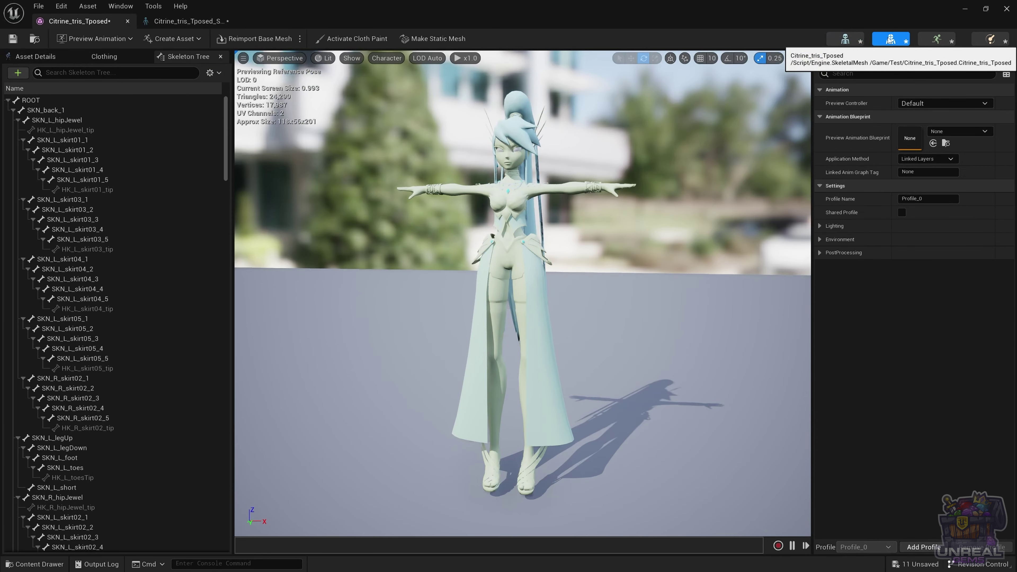
{"action": "left_click", "coordinate": [24, 57]}
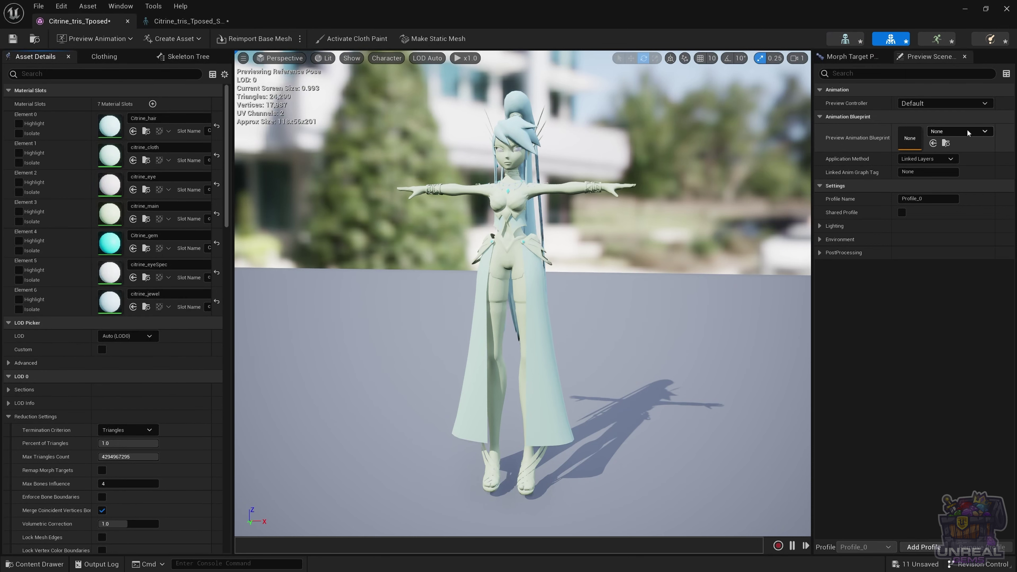
{"action": "left_click", "coordinate": [846, 40]}
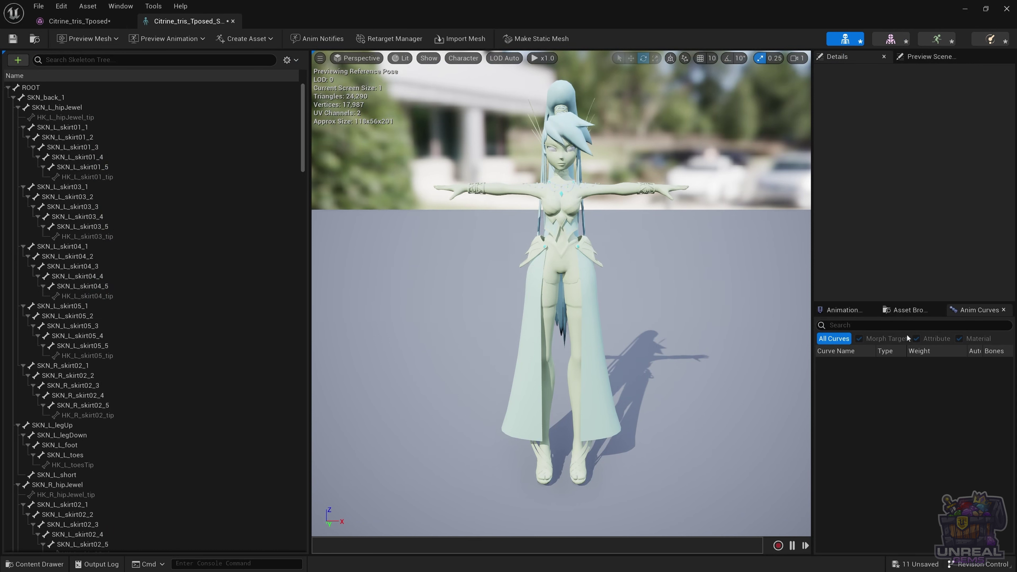
{"action": "left_click", "coordinate": [849, 314]}
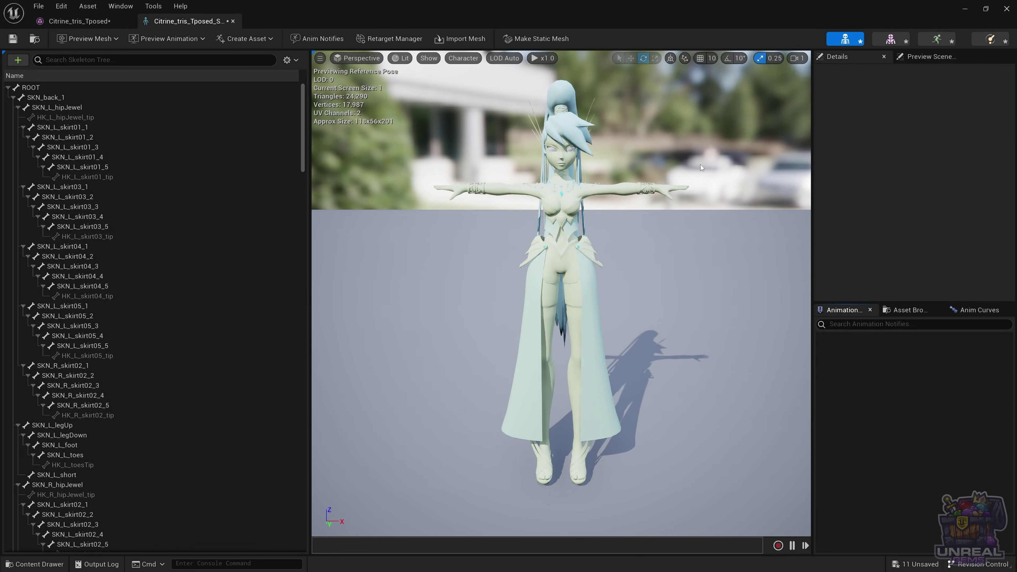
{"action": "left_click", "coordinate": [978, 43]}
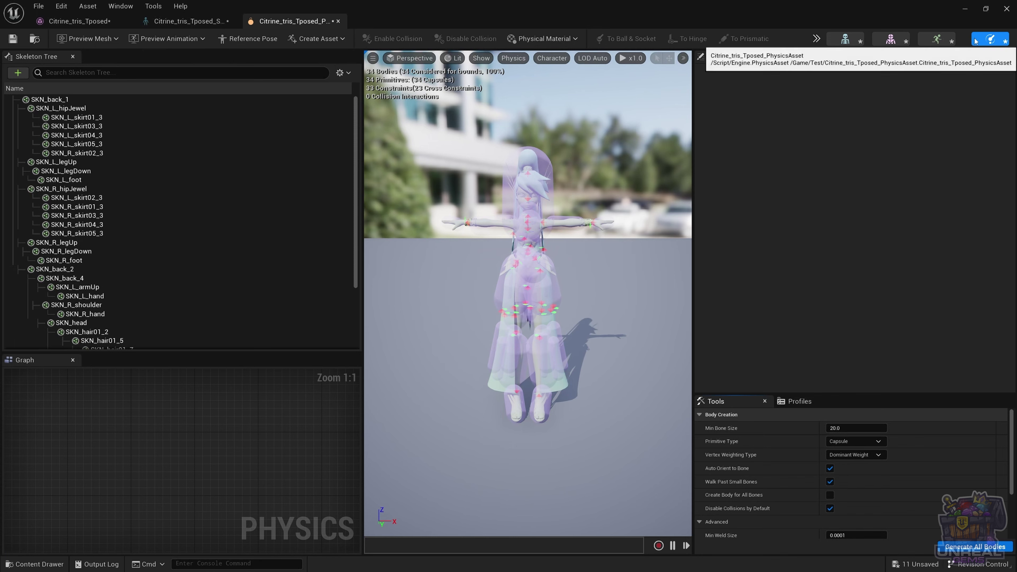
Preview the Citrine_tris_Tposed_Anim animation, then drop the Citrine_tris_Tposed character into the level.
{"action": "left_click", "coordinate": [938, 40]}
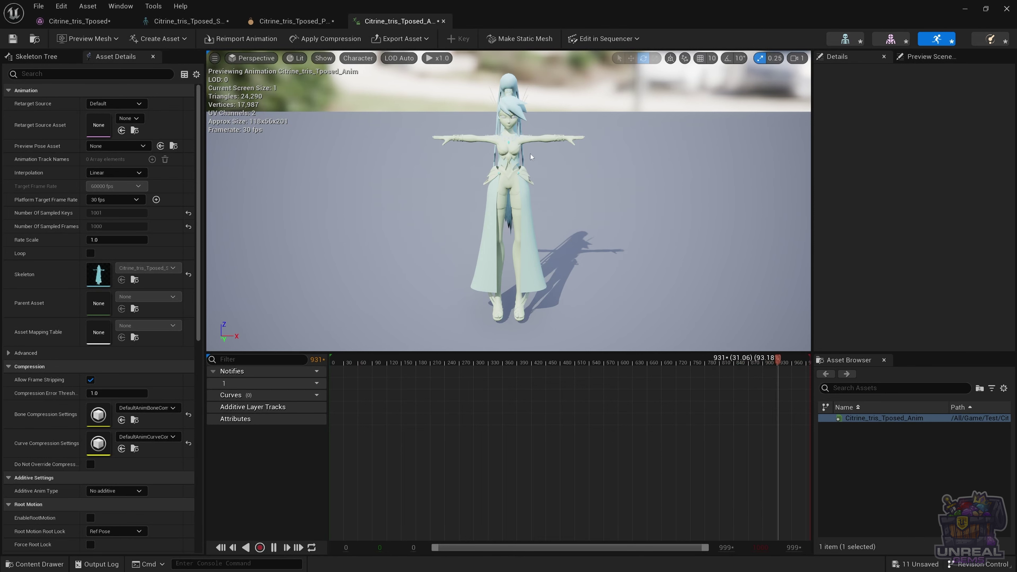
{"action": "left_click", "coordinate": [964, 8]}
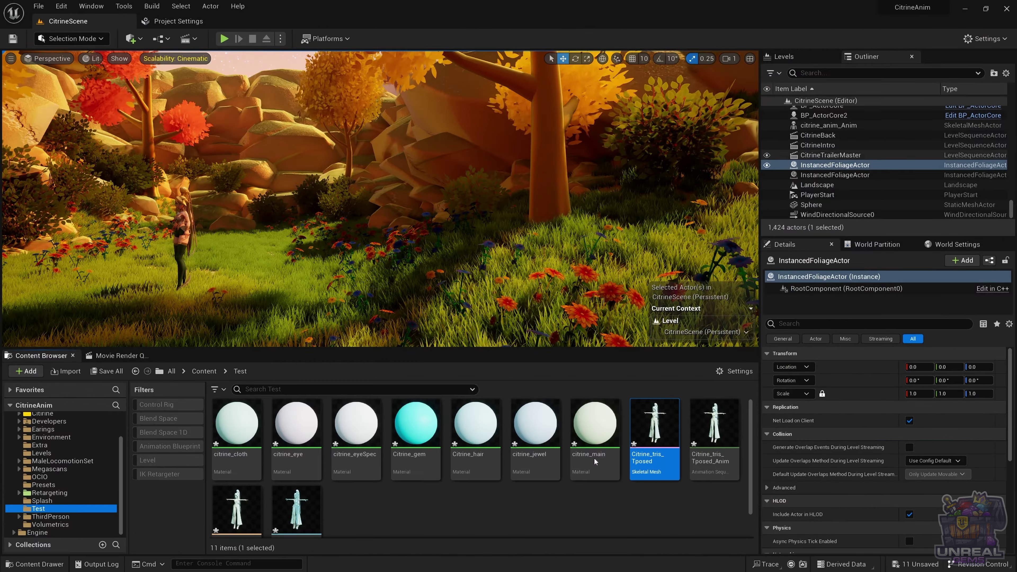
{"action": "left_click_drag", "start_coordinate": [649, 462], "coordinate": [254, 301]}
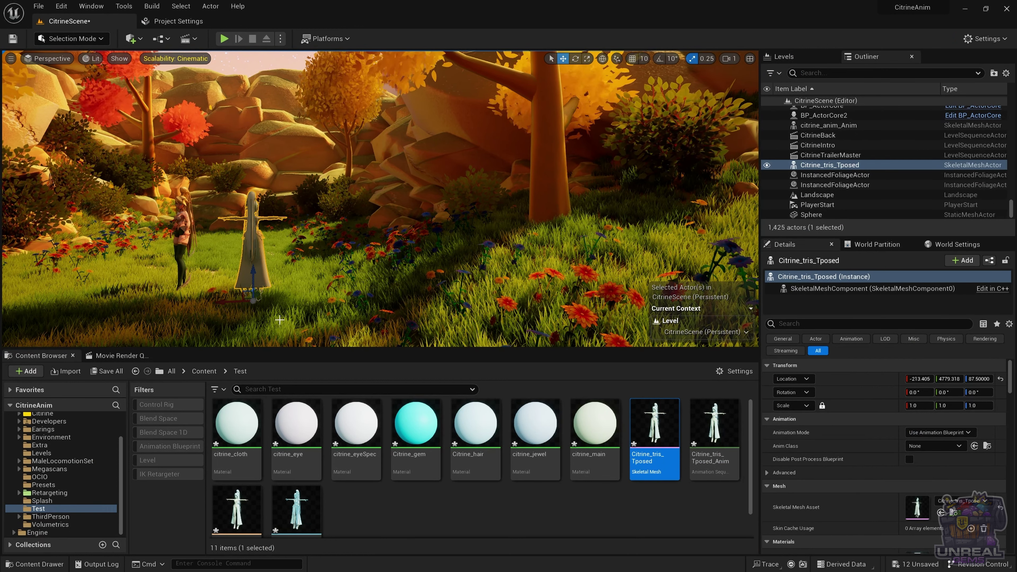
Delete the placed T-posed Citrine actor from the level.
{"action": "key", "text": "Delete"}
{"action": "scroll", "coordinate": [550, 485], "scroll_direction": "down", "scroll_amount": 1}
{"action": "left_click", "coordinate": [550, 485]}
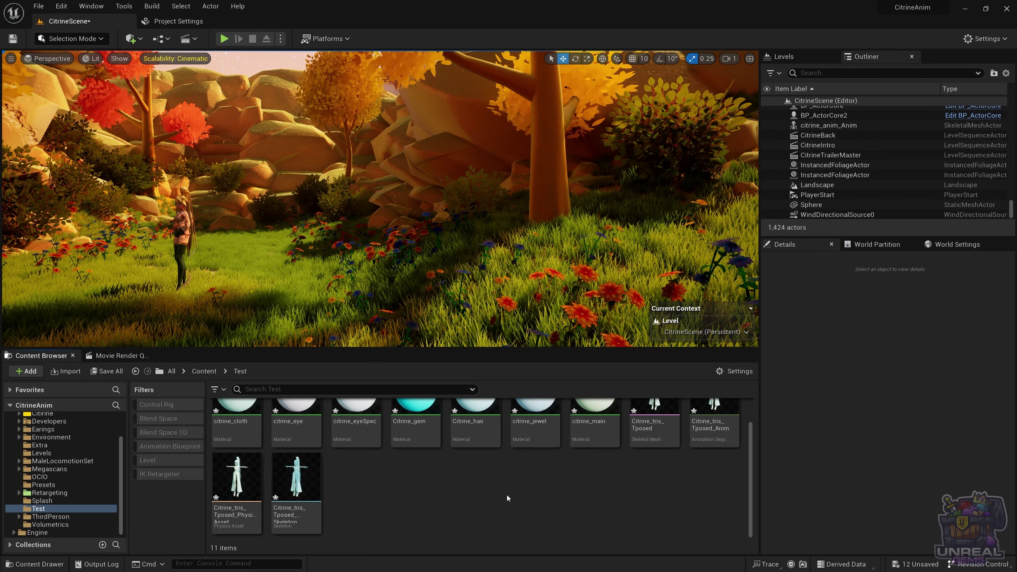
{"action": "scroll", "coordinate": [503, 494], "scroll_direction": "up", "scroll_amount": 1}
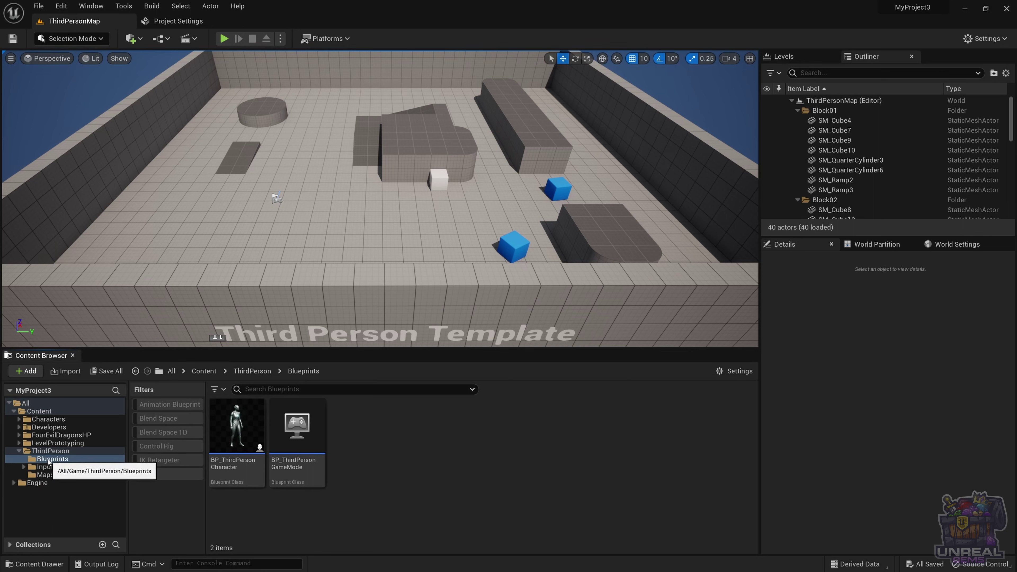
In BP_ThirdPersonCharacter's Viewport, select Mesh (CharacterMesh0) and list its Skeletal Mesh Asset choices.
{"action": "mouse_move", "coordinate": [238, 440]}
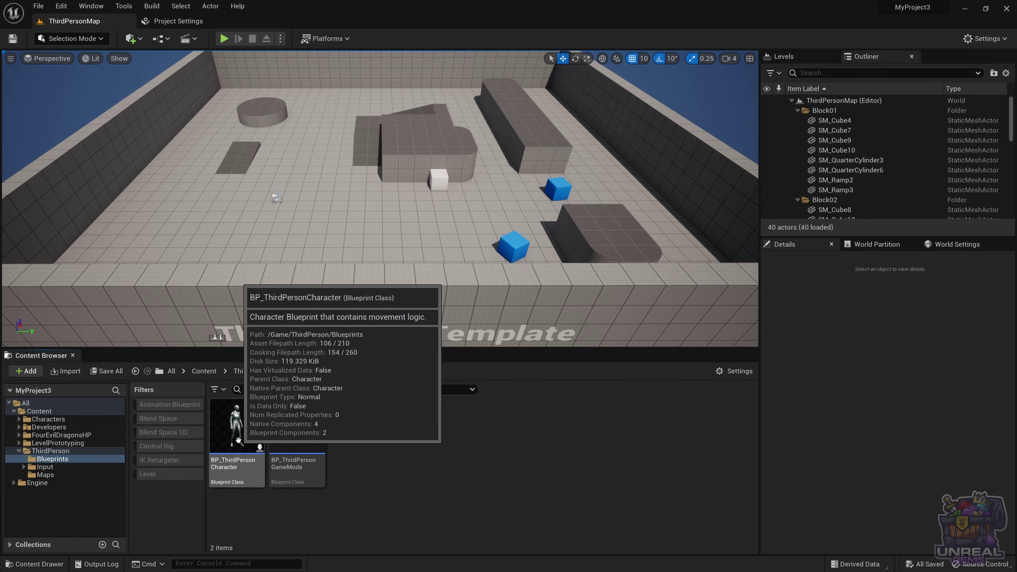
{"action": "double_click", "coordinate": [238, 440]}
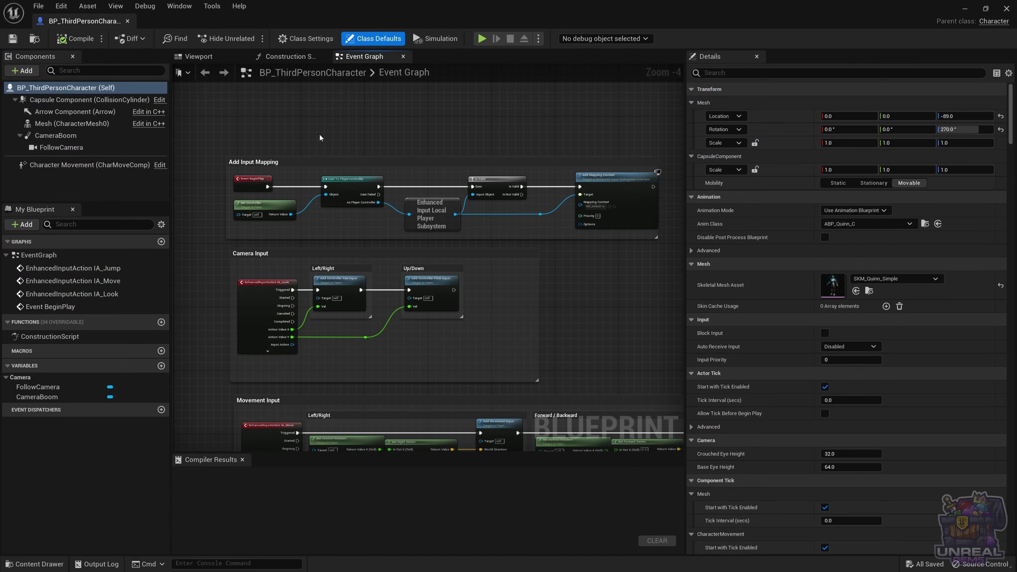
{"action": "left_click", "coordinate": [222, 59]}
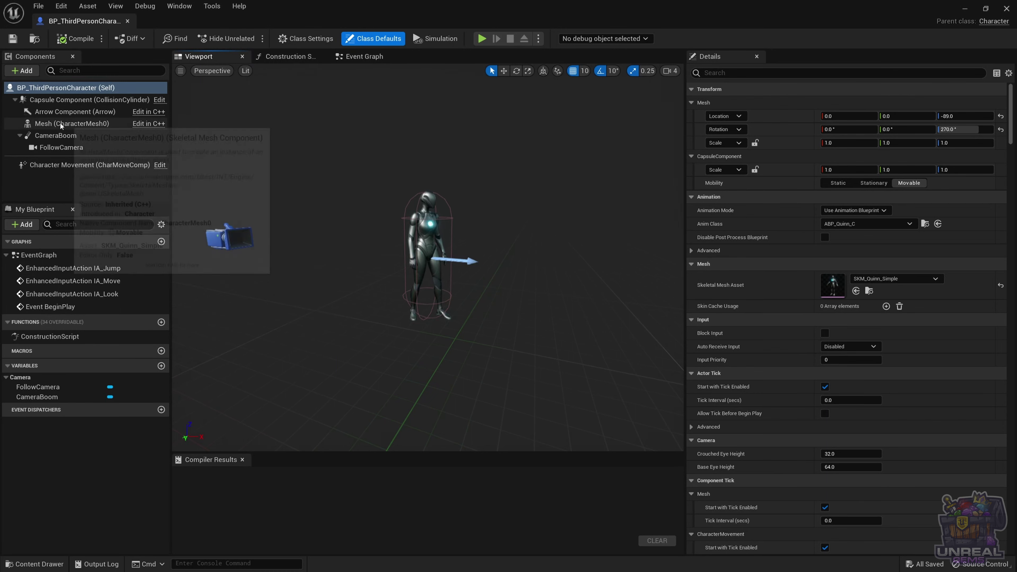
{"action": "left_click", "coordinate": [28, 124]}
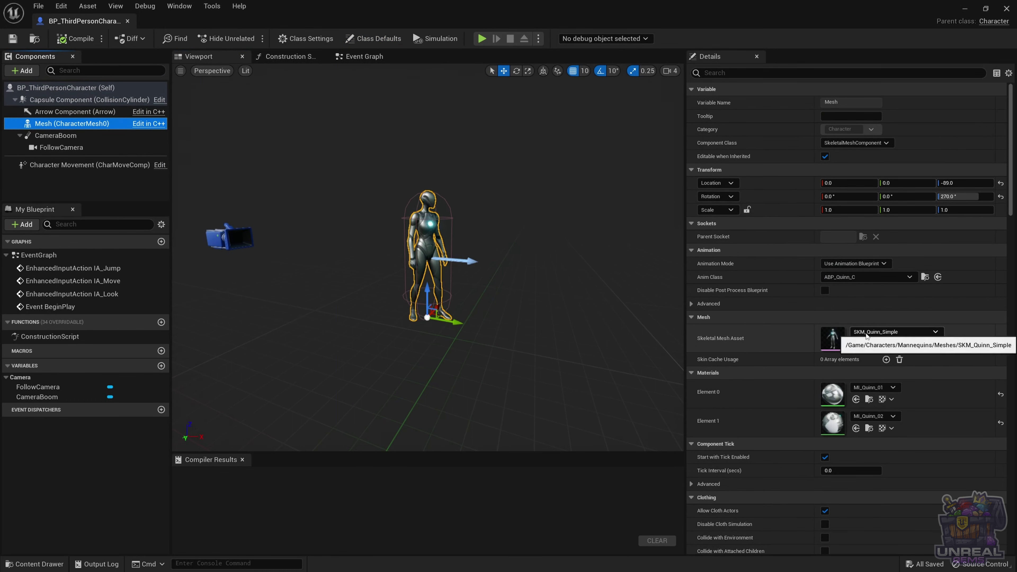
{"action": "left_click", "coordinate": [894, 331]}
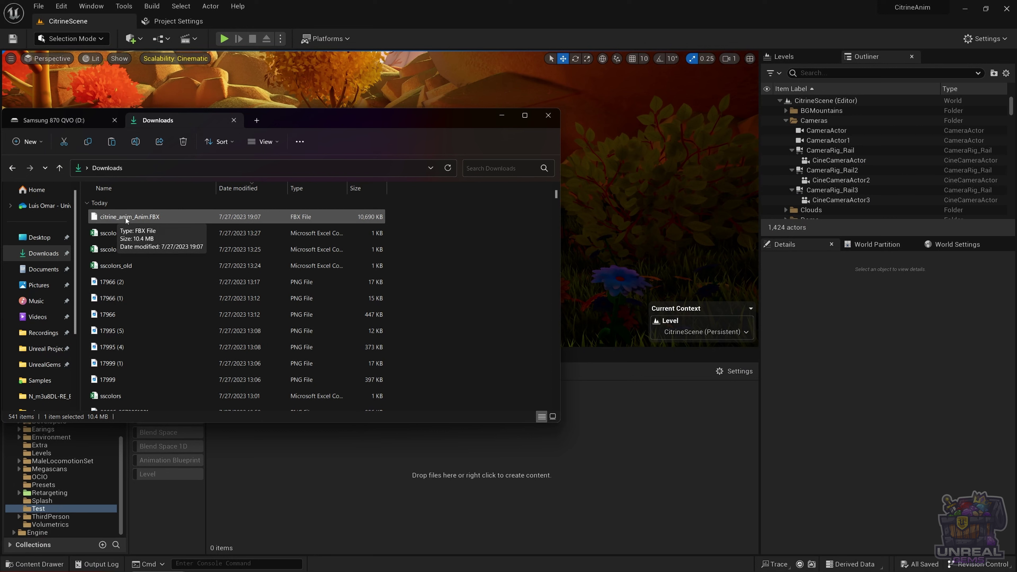
Drag citrine_anim_Anim.FBX into the Test folder and bring its FBX Import Options forward.
{"action": "left_click_drag", "start_coordinate": [126, 218], "coordinate": [593, 427]}
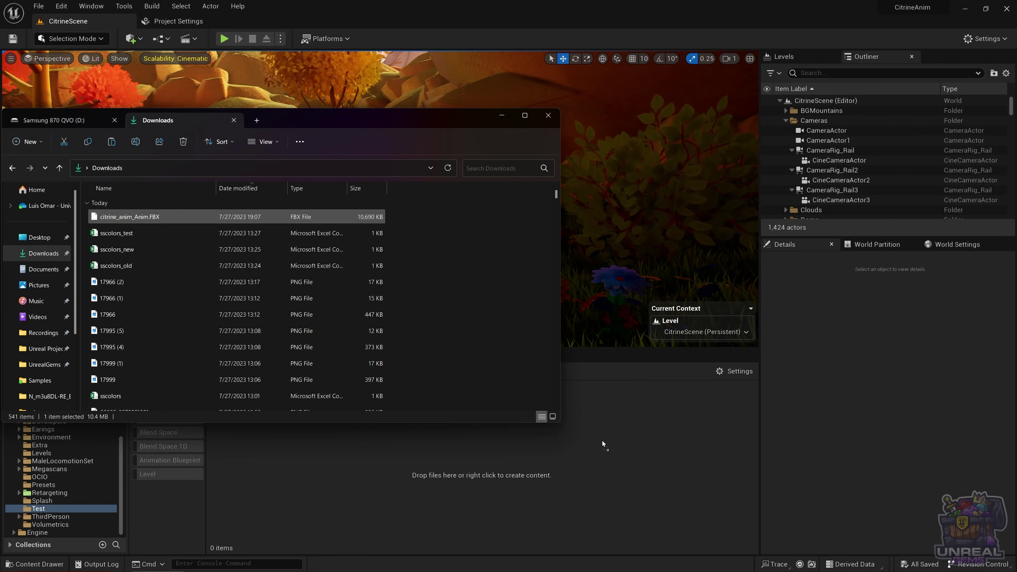
{"action": "left_click", "coordinate": [297, 490]}
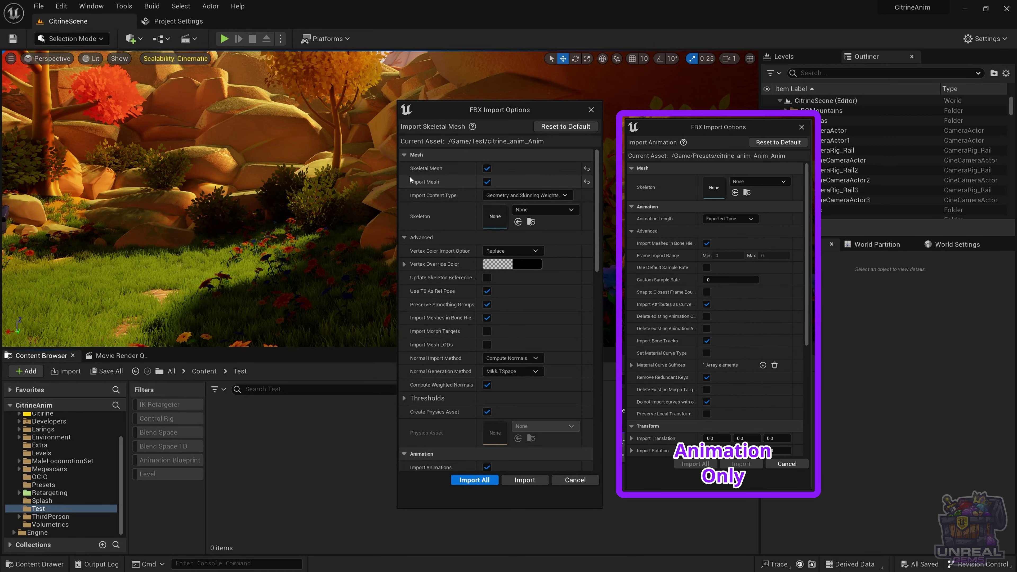
Review the citrine_anim_Anim import settings down to the Animation section and Import All.
{"action": "scroll", "coordinate": [410, 179], "scroll_direction": "down", "scroll_amount": 6}
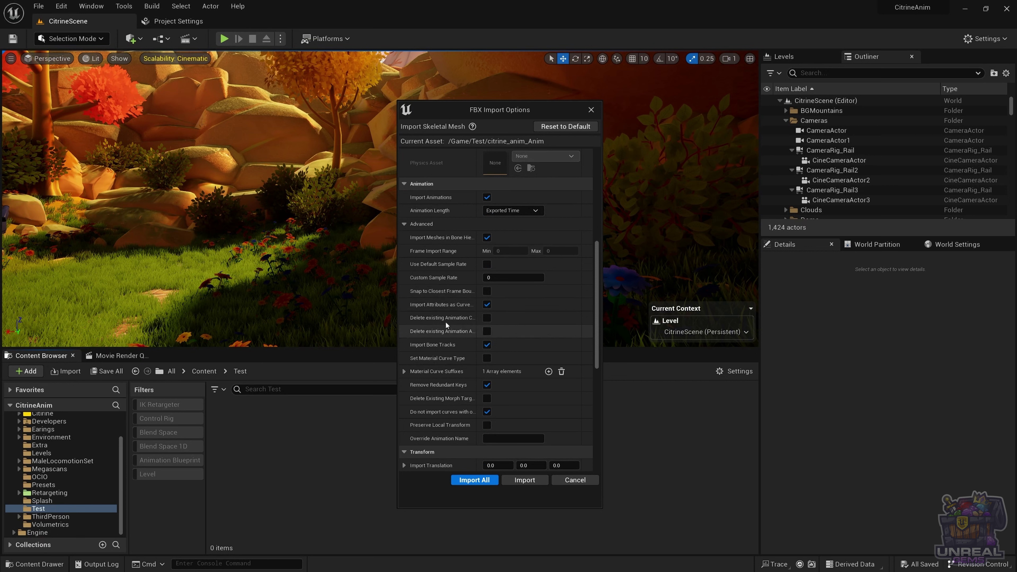
{"action": "scroll", "coordinate": [509, 354], "scroll_direction": "down", "scroll_amount": 1}
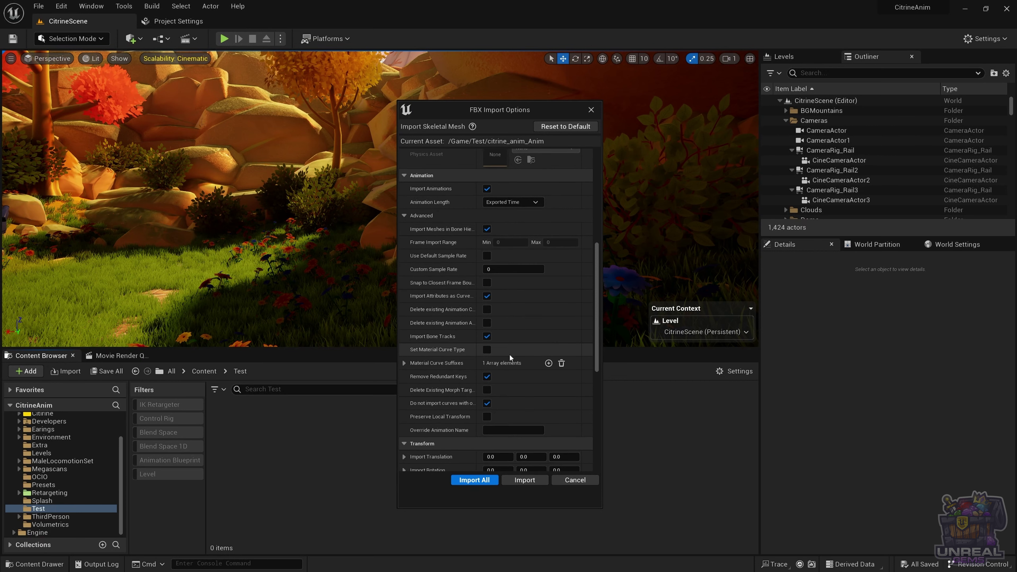
{"action": "left_click", "coordinate": [474, 480]}
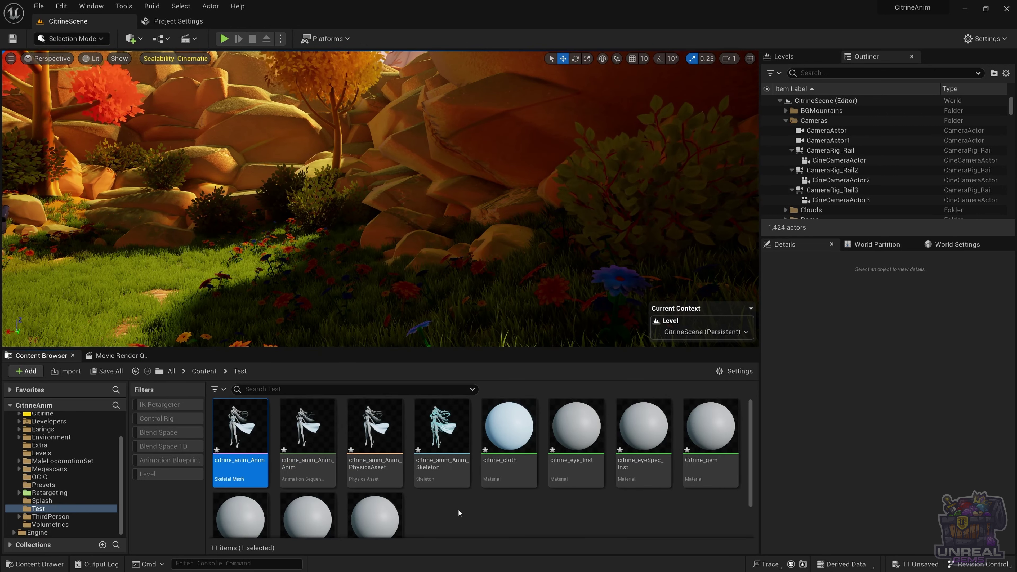
Open citrine_anim_Anim_Anim from the Test folder in the animation editor.
{"action": "double_click", "coordinate": [308, 433]}
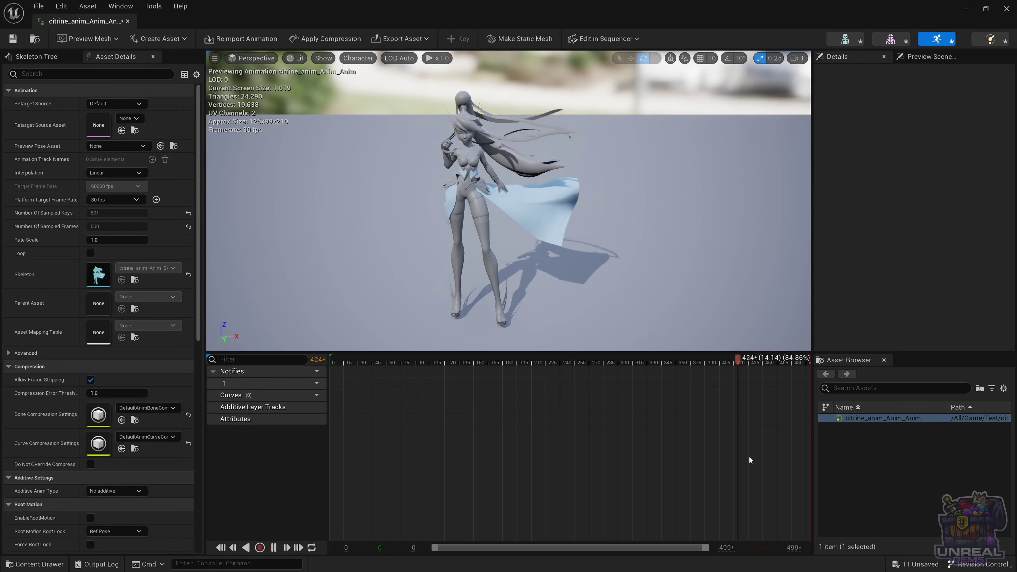
Jump between the animation's end and start, cancel a recording, and pause at frame 236.
{"action": "left_click", "coordinate": [287, 548]}
{"action": "left_click", "coordinate": [298, 547]}
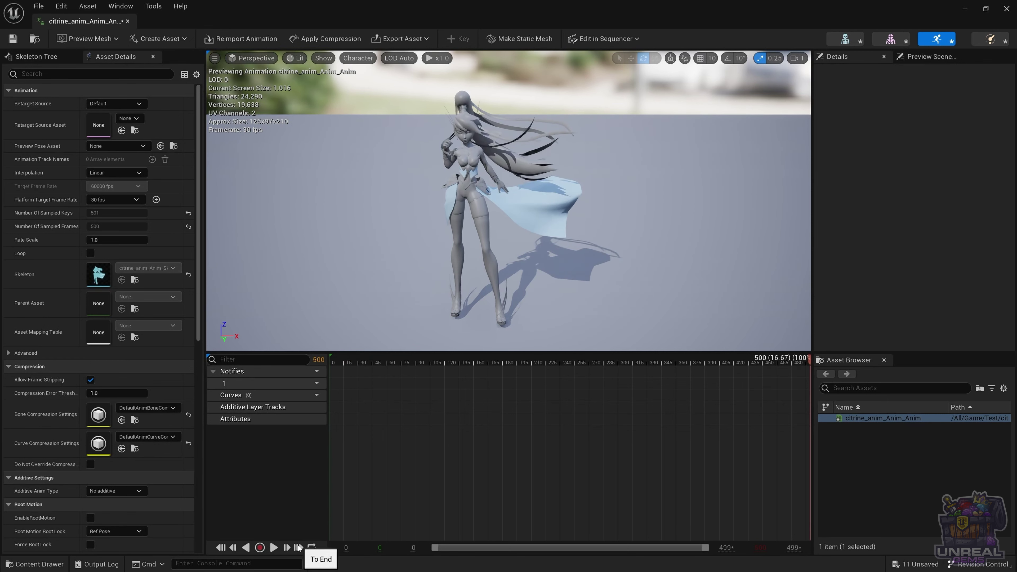
{"action": "left_click", "coordinate": [220, 548]}
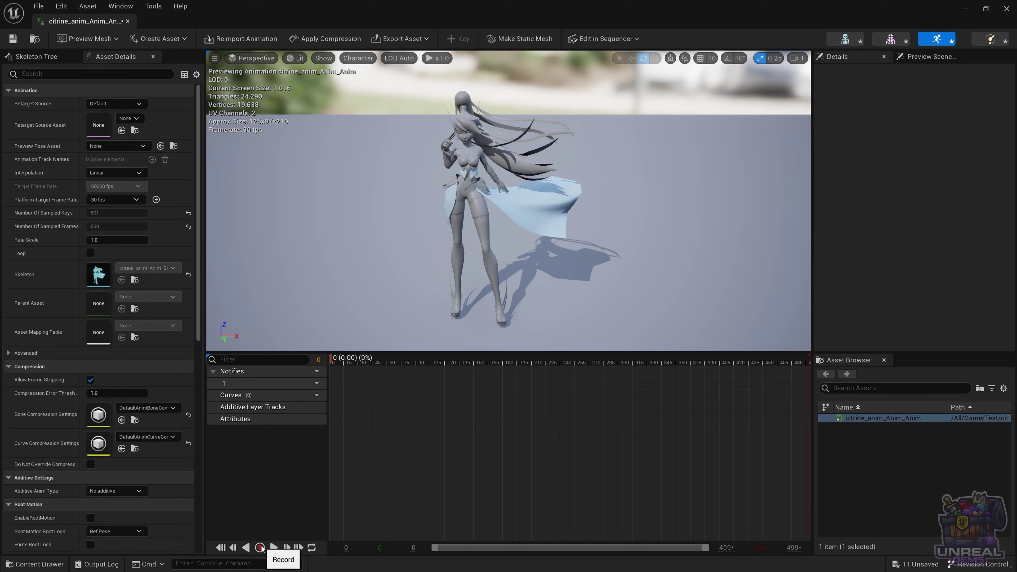
{"action": "left_click", "coordinate": [260, 548]}
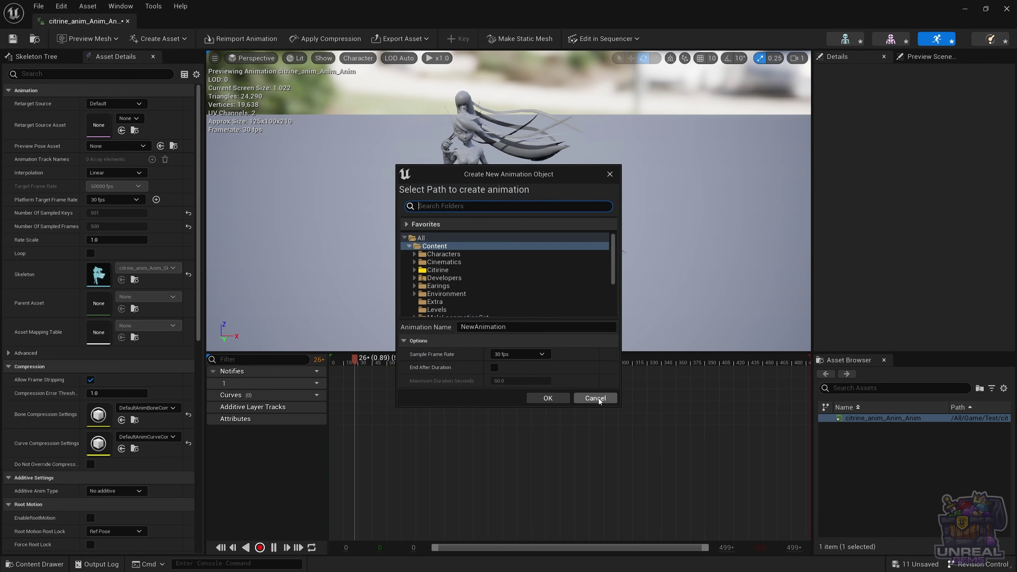
{"action": "left_click", "coordinate": [600, 400]}
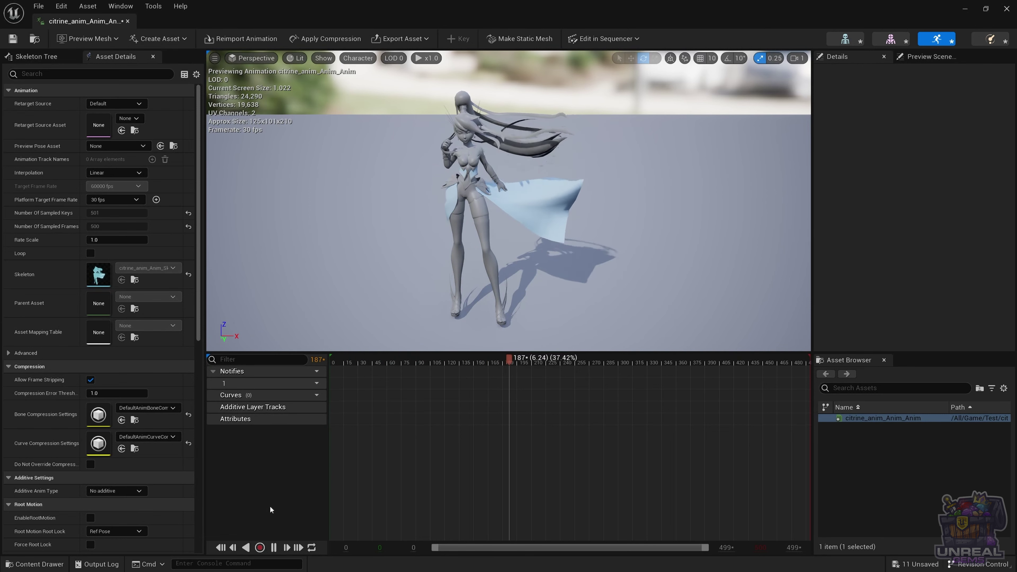
{"action": "left_click", "coordinate": [273, 547]}
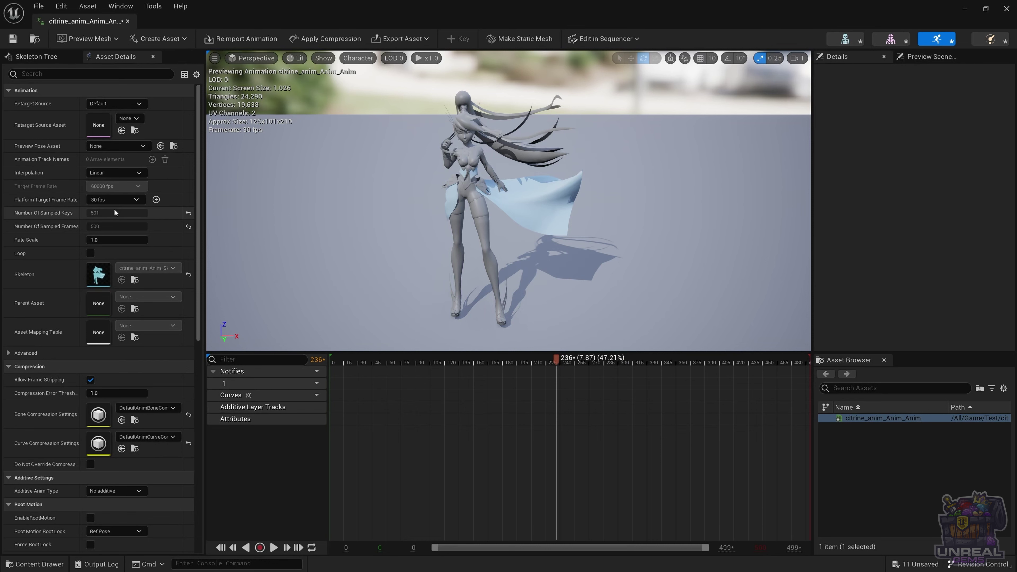
{"action": "scroll", "coordinate": [69, 301], "scroll_direction": "down", "scroll_amount": 3}
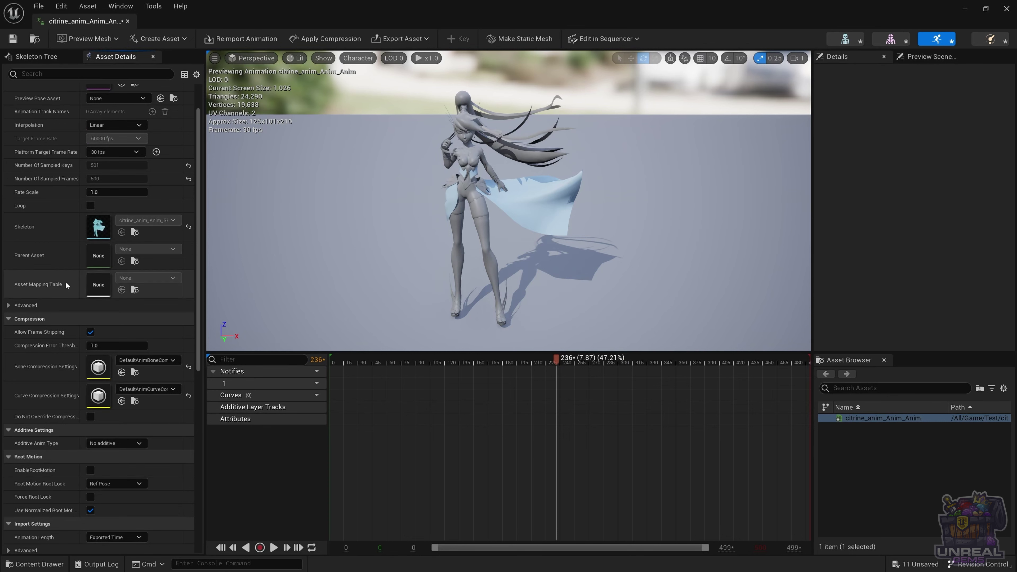
{"action": "scroll", "coordinate": [65, 281], "scroll_direction": "up", "scroll_amount": 3}
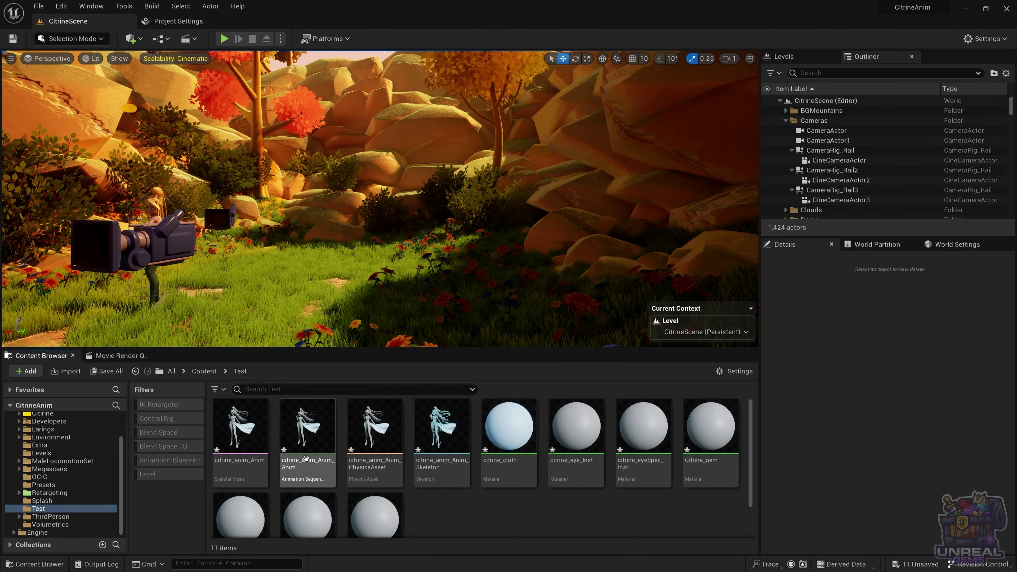
Check the citrine_anim_Anim_Anim sequence details in Test: 500 frames at 30 fps, about 16.67 seconds.
{"action": "mouse_move", "coordinate": [307, 454]}
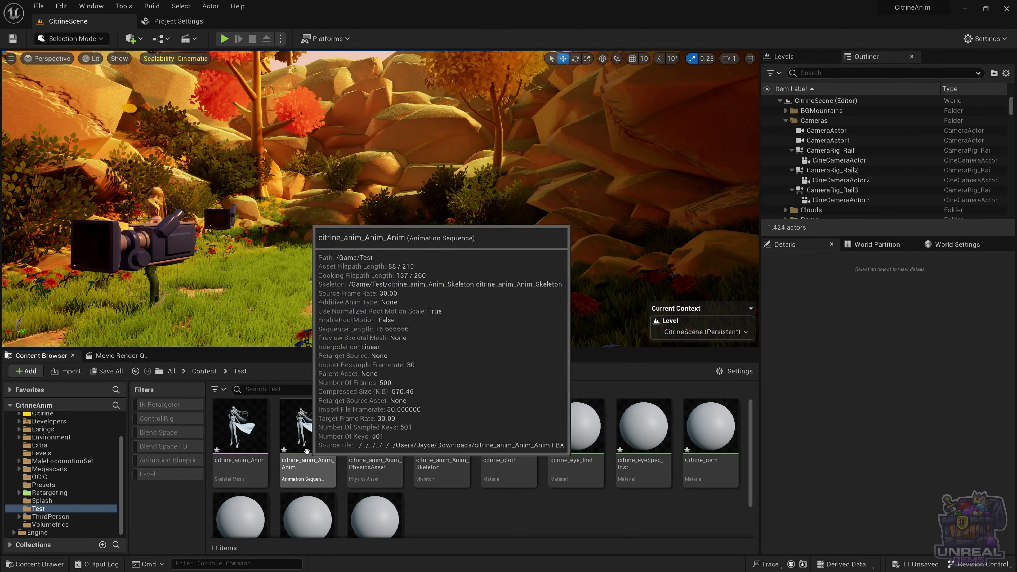